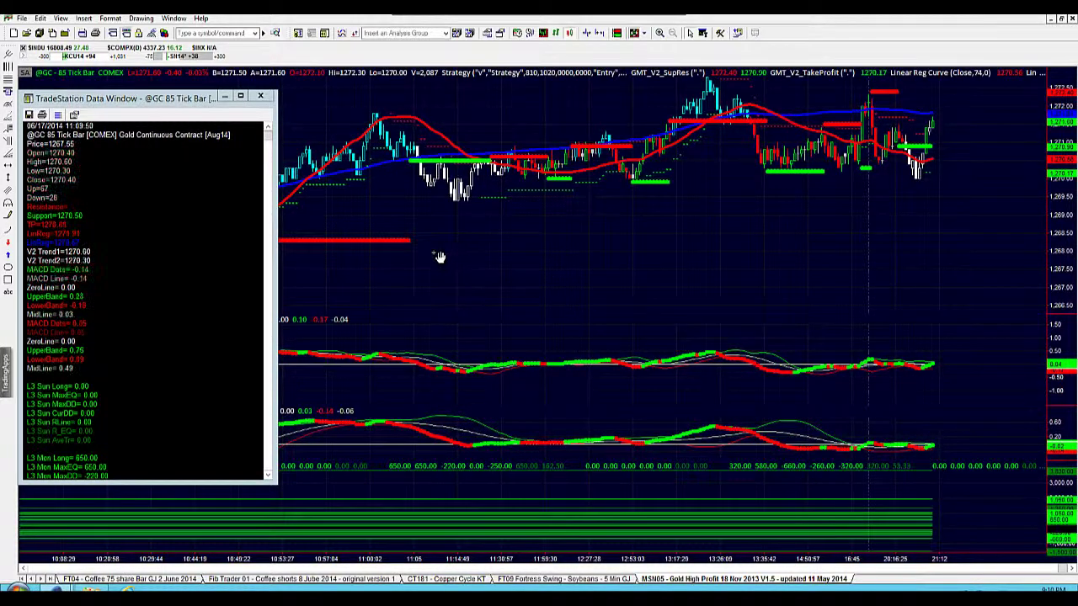
drag(426, 239, 729, 207)
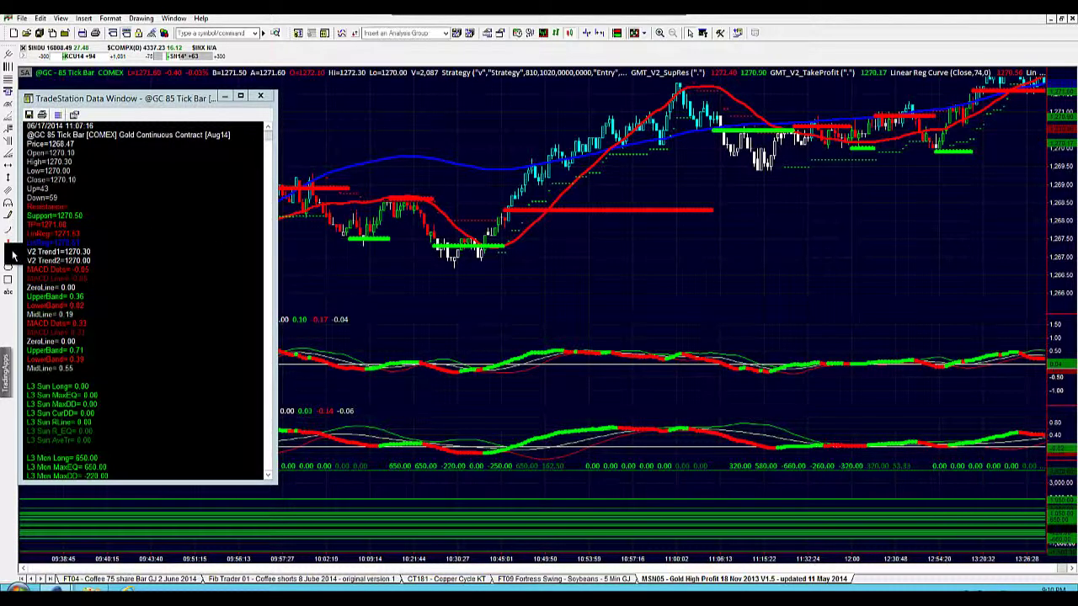
click(10, 187)
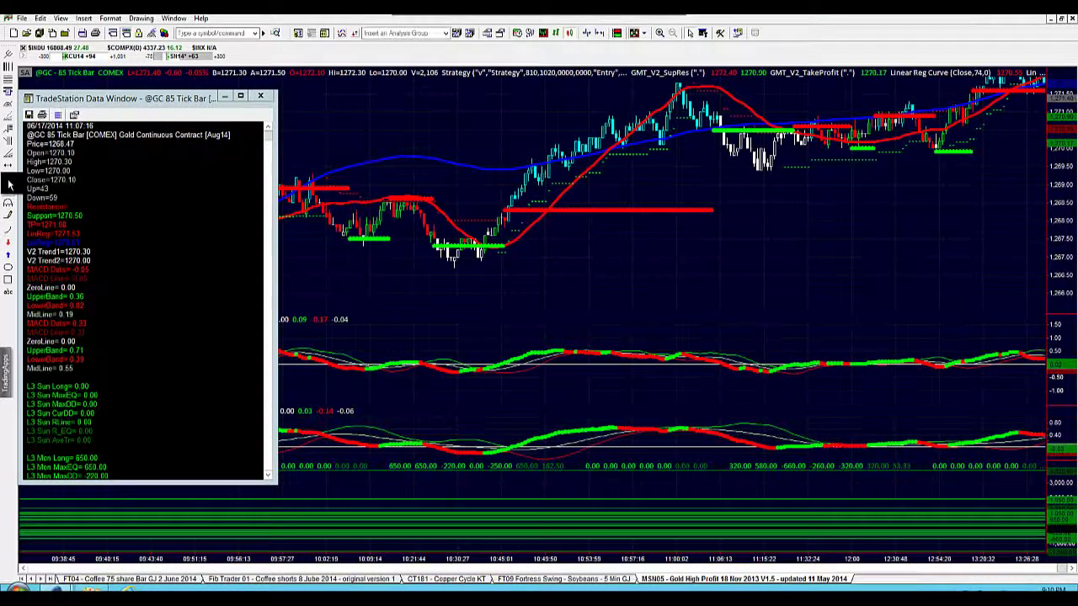
click(508, 178)
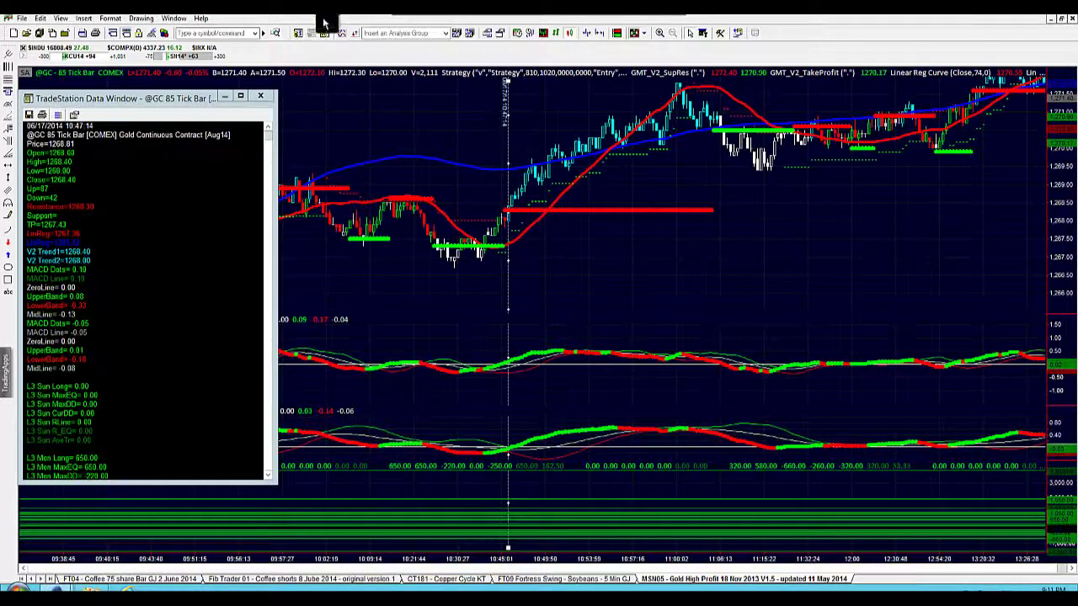
click(297, 35)
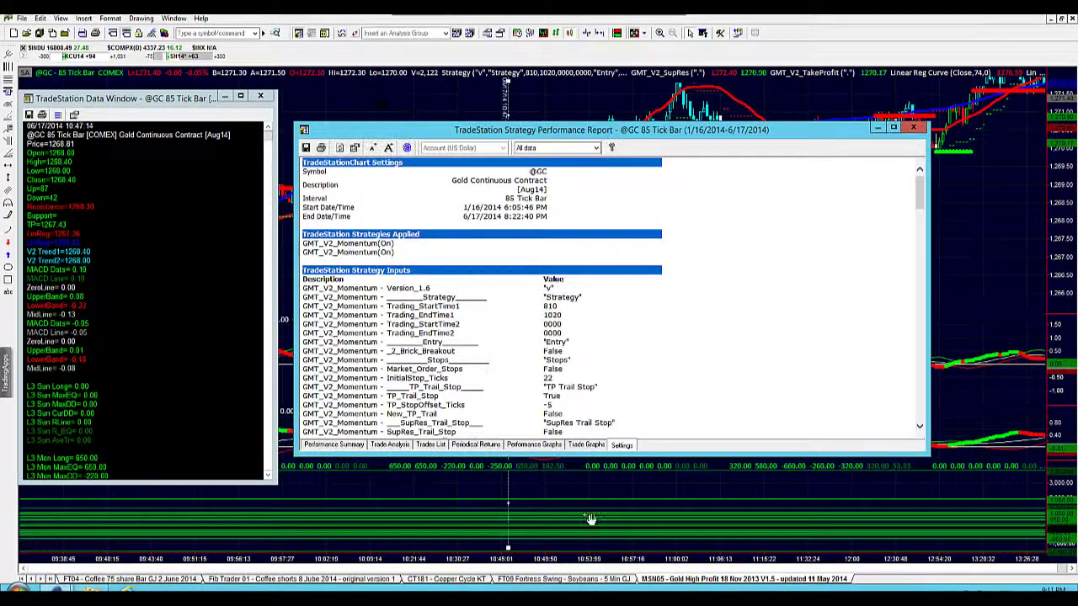
click(535, 446)
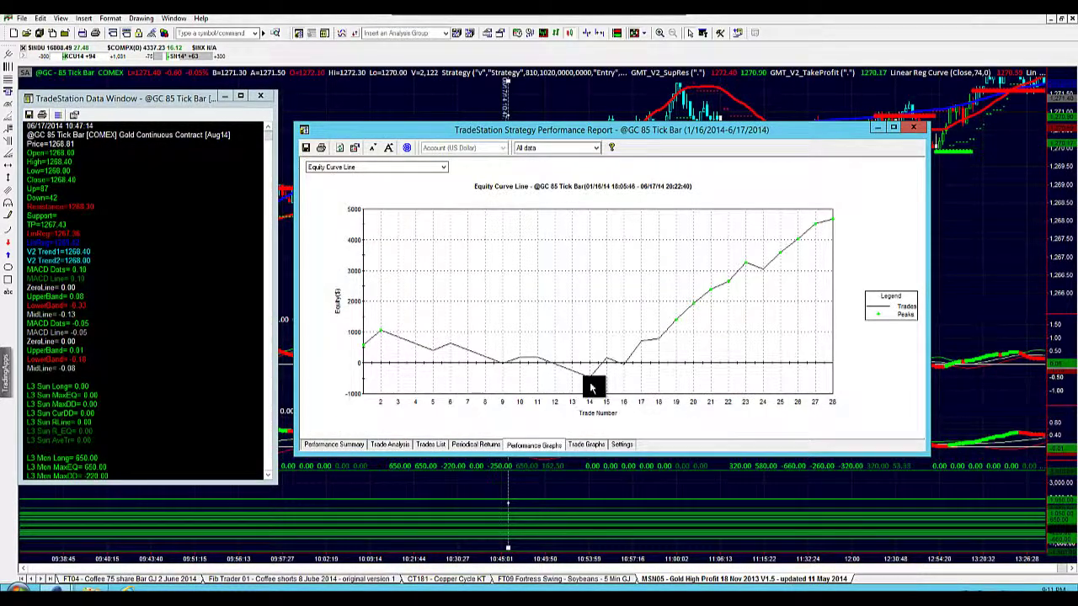
mouse_move(590, 381)
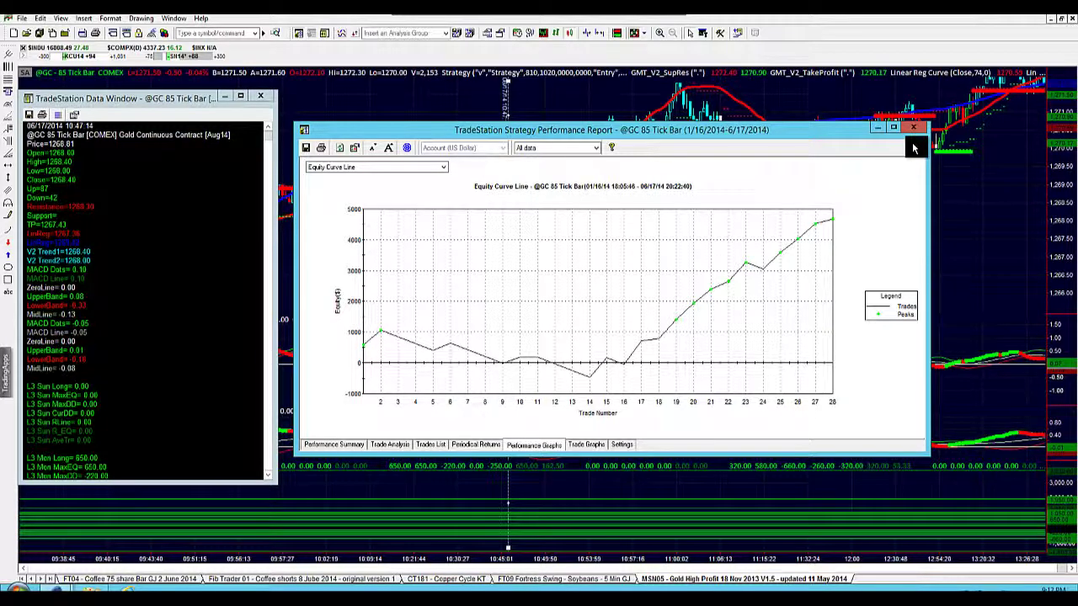
click(475, 444)
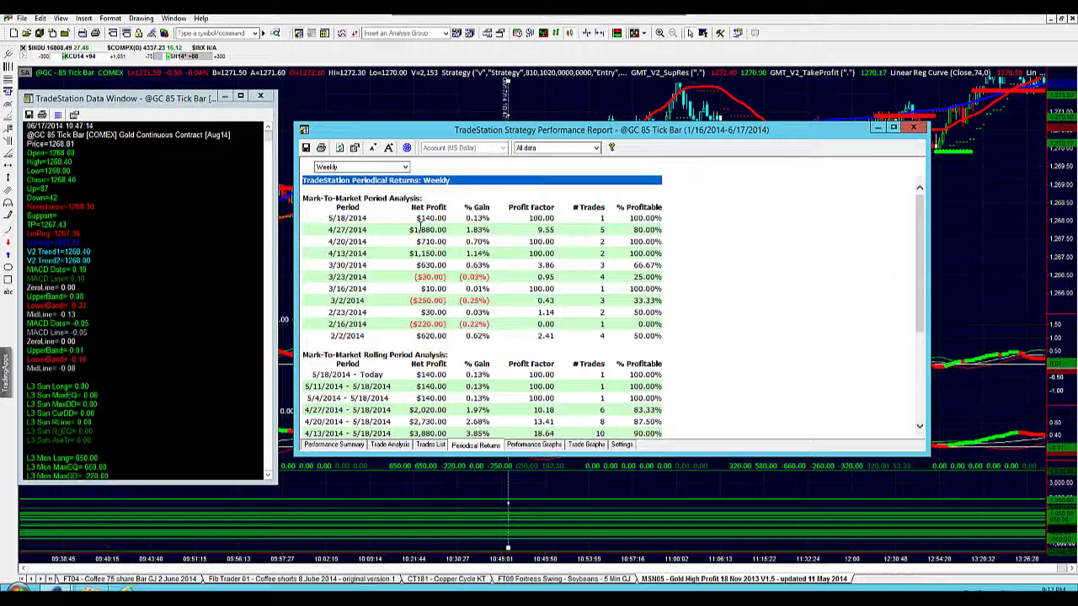
click(530, 443)
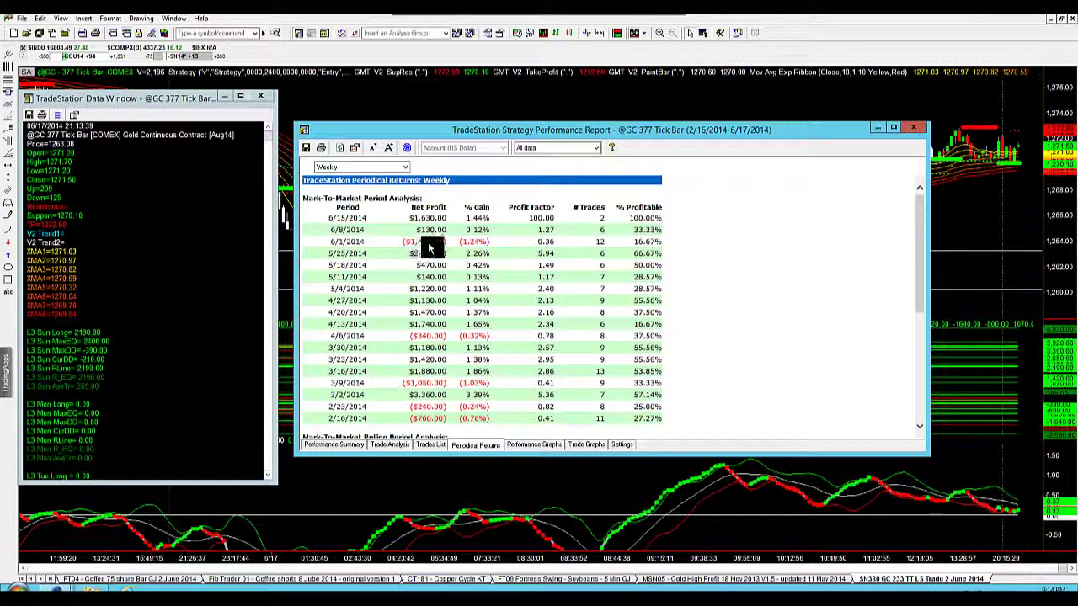
click(536, 445)
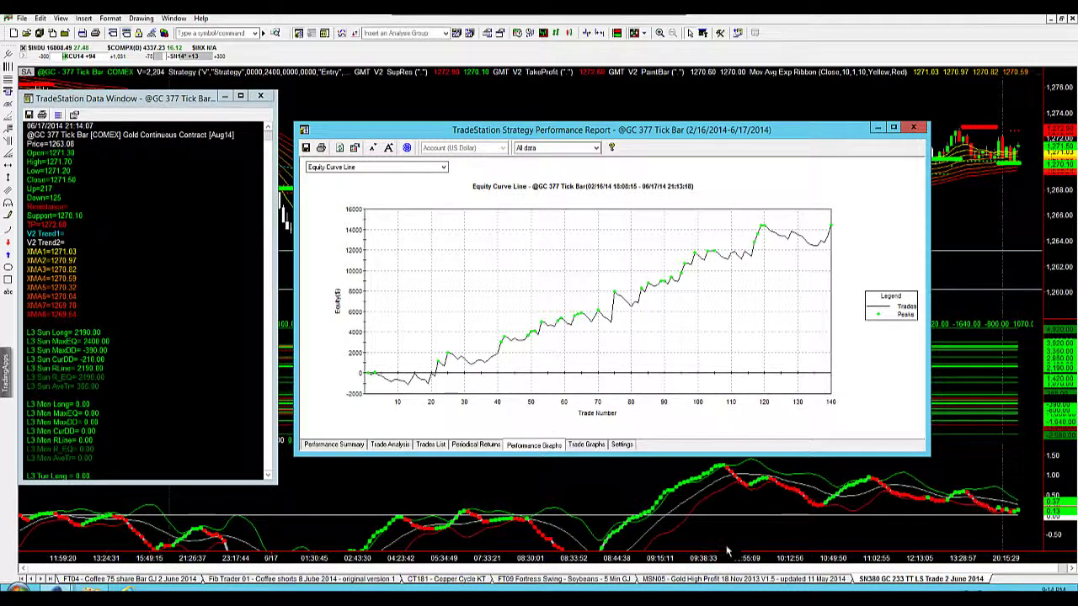
click(704, 579)
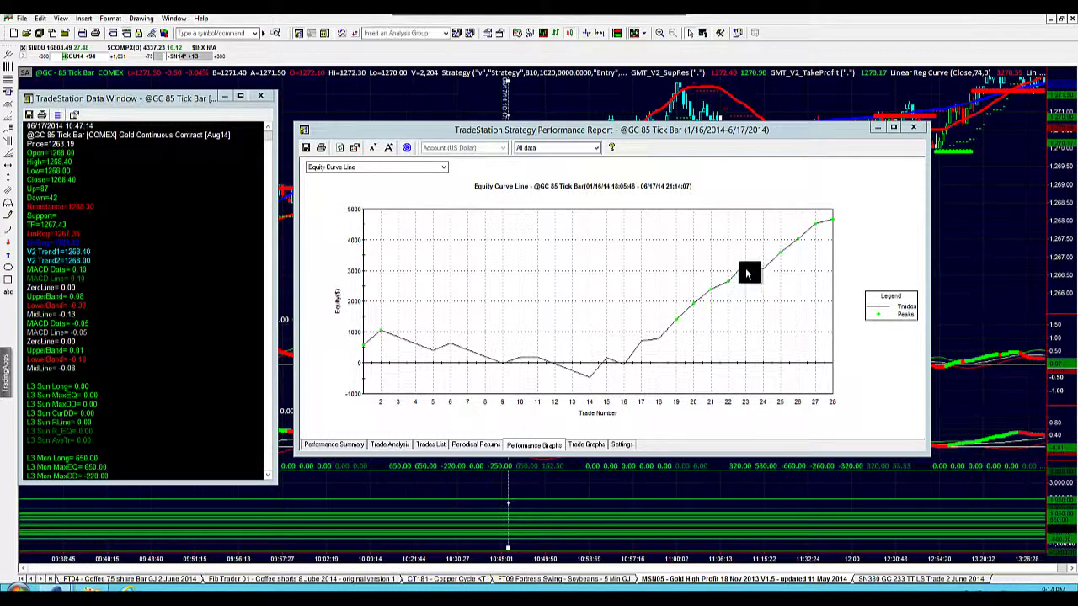
key(ctrl+Tab)
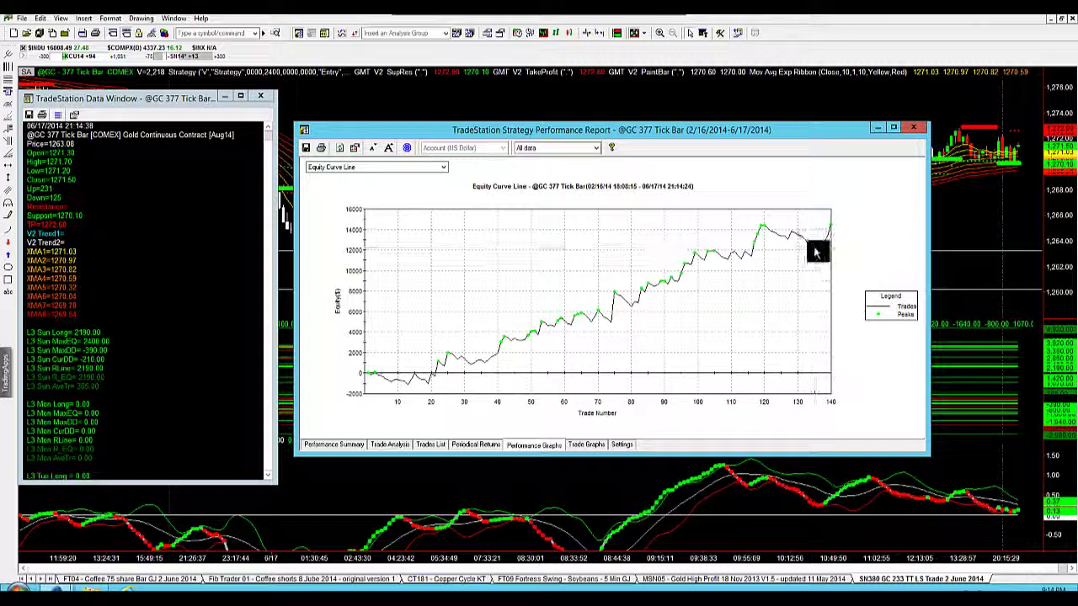
Open the Gold Daily chart workspace from the Gold folder
click(23, 18)
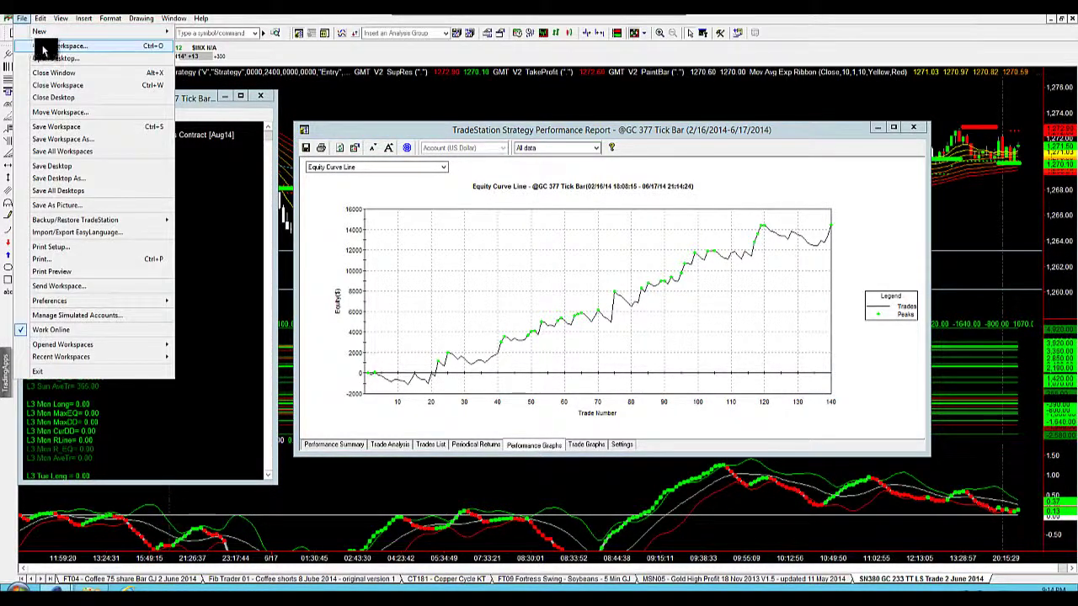
click(50, 46)
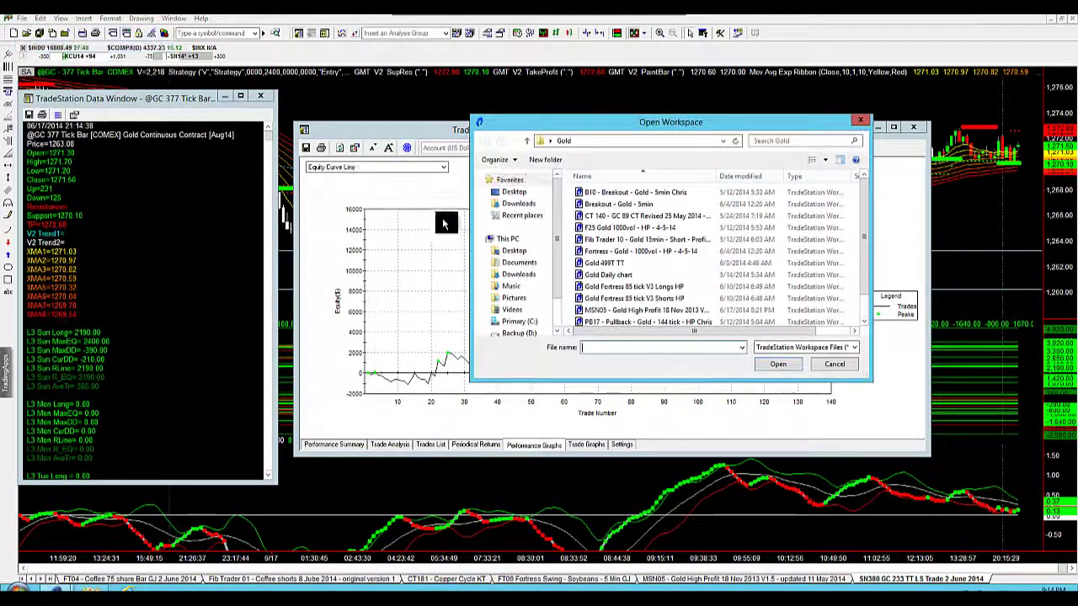
double_click(637, 275)
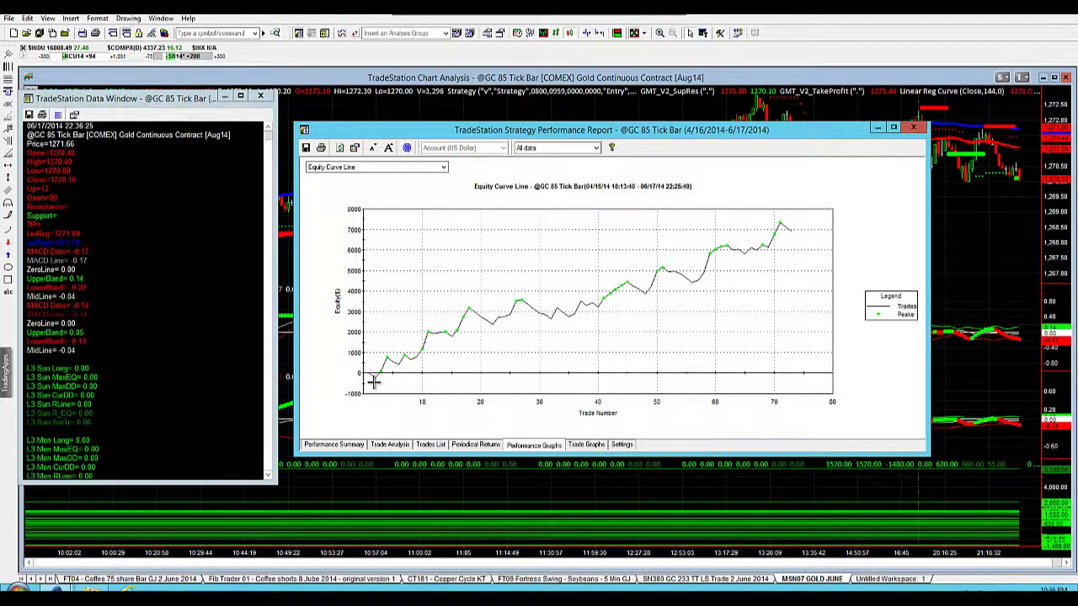
Check the total net profit for long and short trades in the MSN07 GOLD JUNE report's performance summary
mouse_move(373, 381)
click(358, 443)
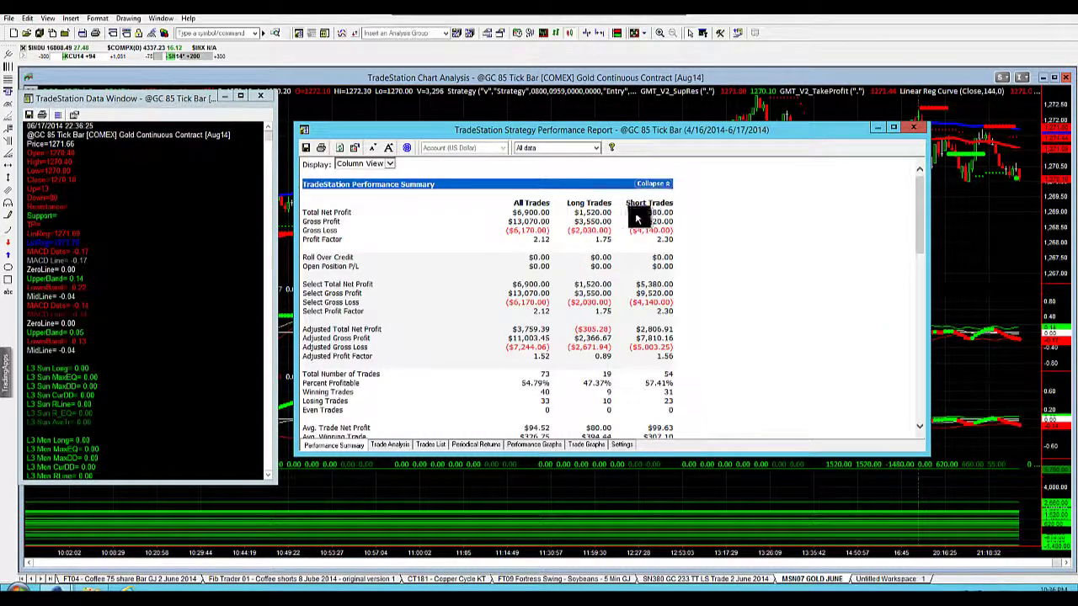
drag(637, 214, 675, 215)
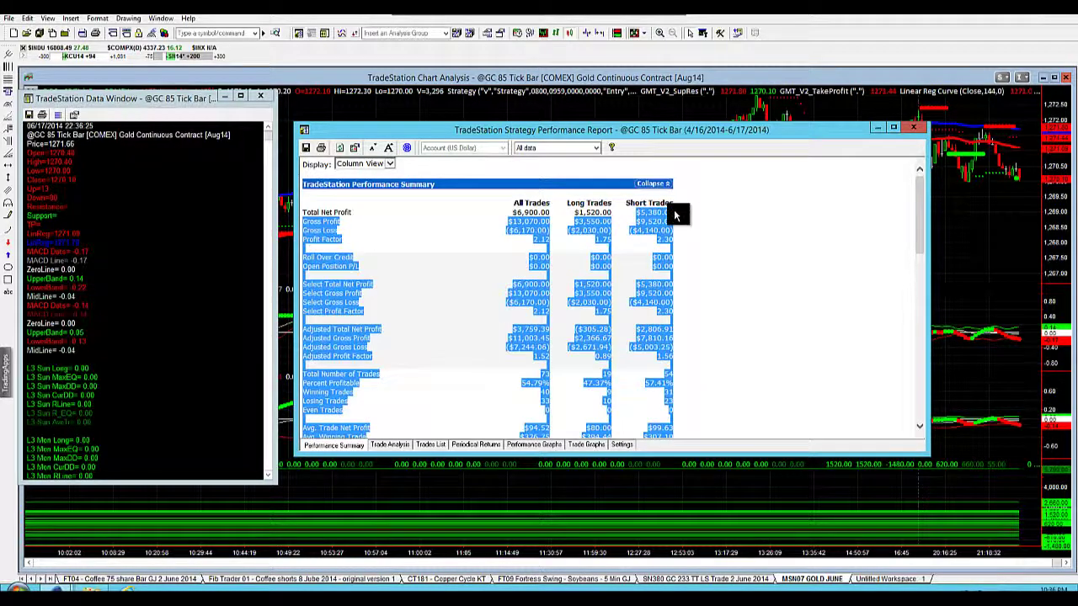
click(661, 212)
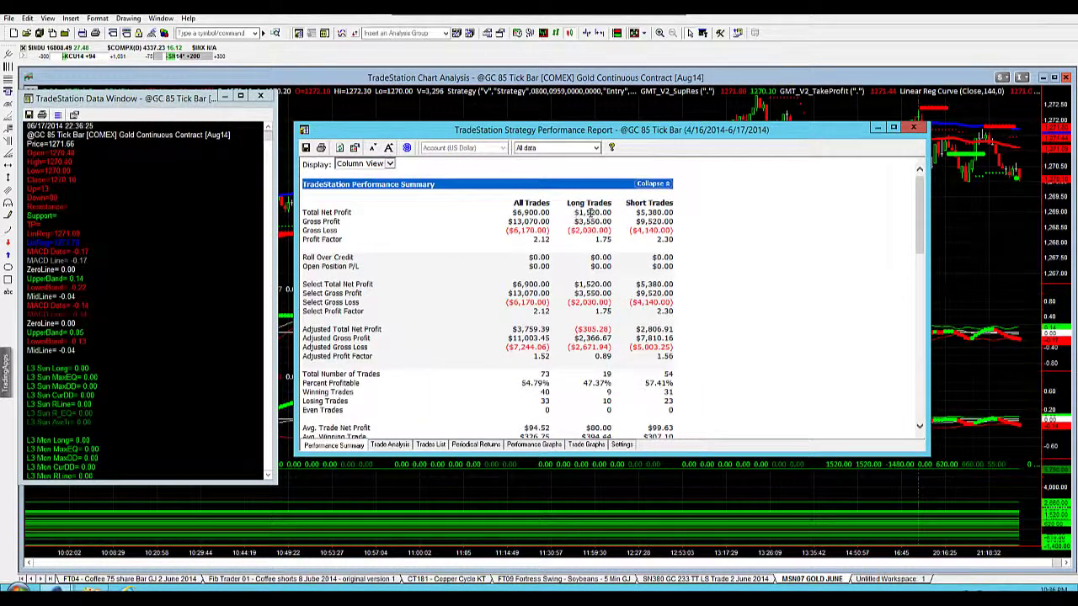
Review the average trade net profit and the trade-close-to-trade-close maximum drawdown in the performance summary
scroll(600, 266, down, 3)
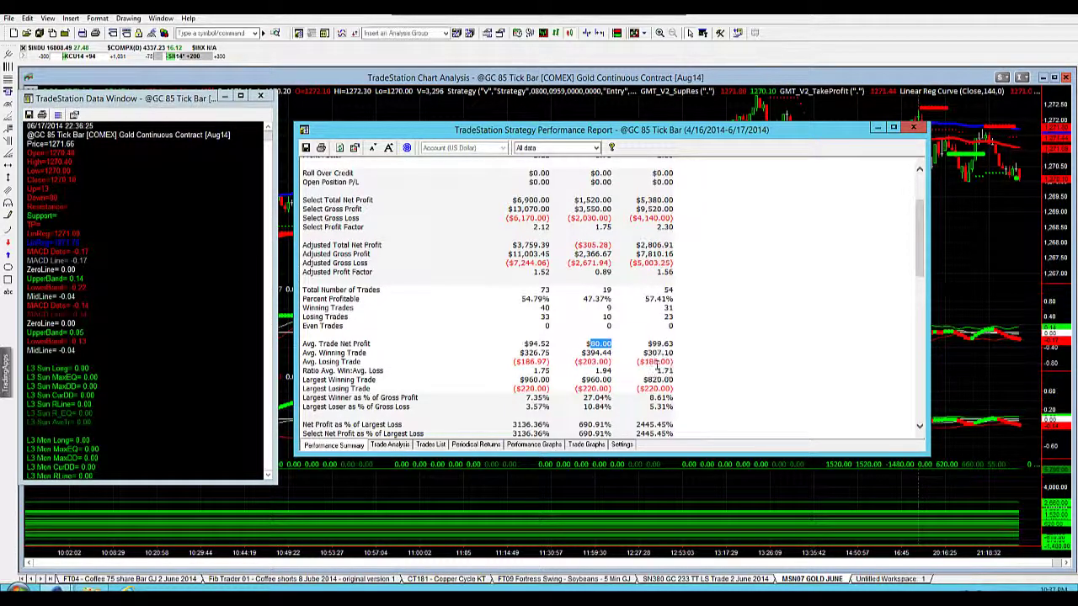
scroll(655, 365, down, 5)
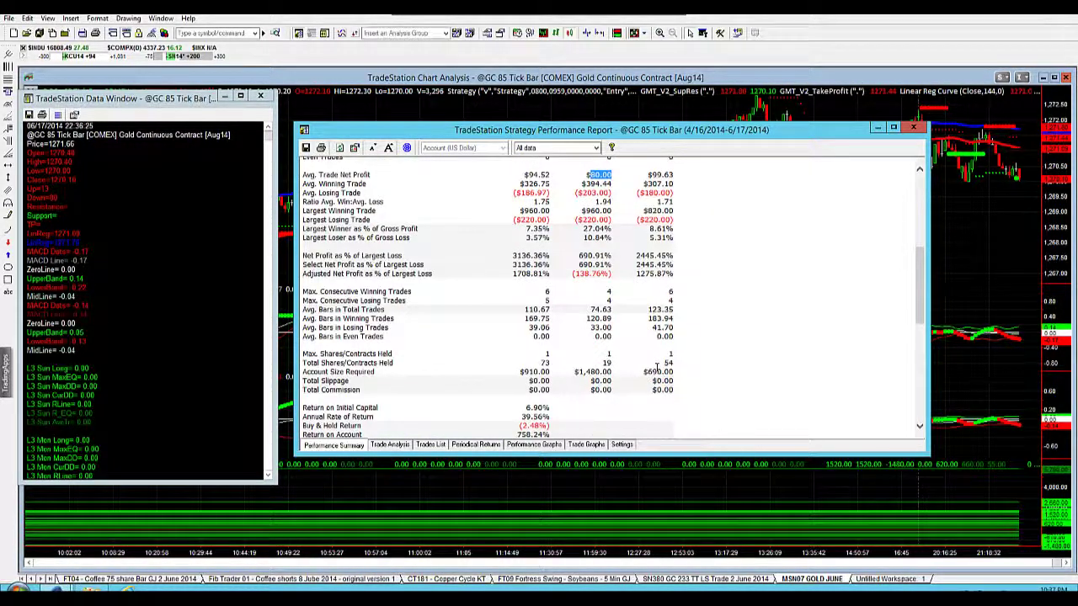
scroll(656, 366, down, 12)
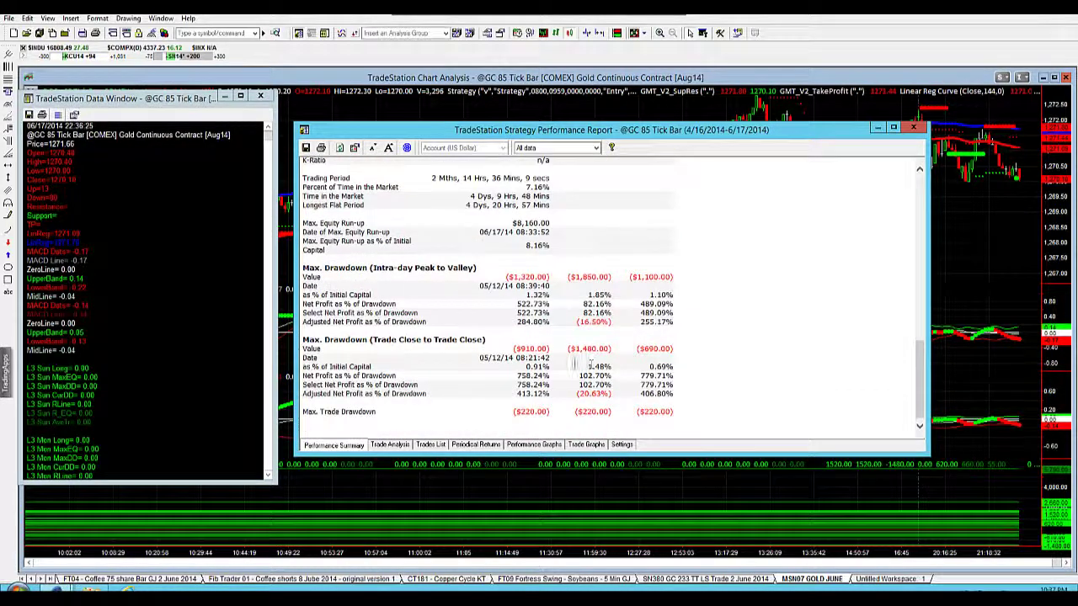
double_click(547, 347)
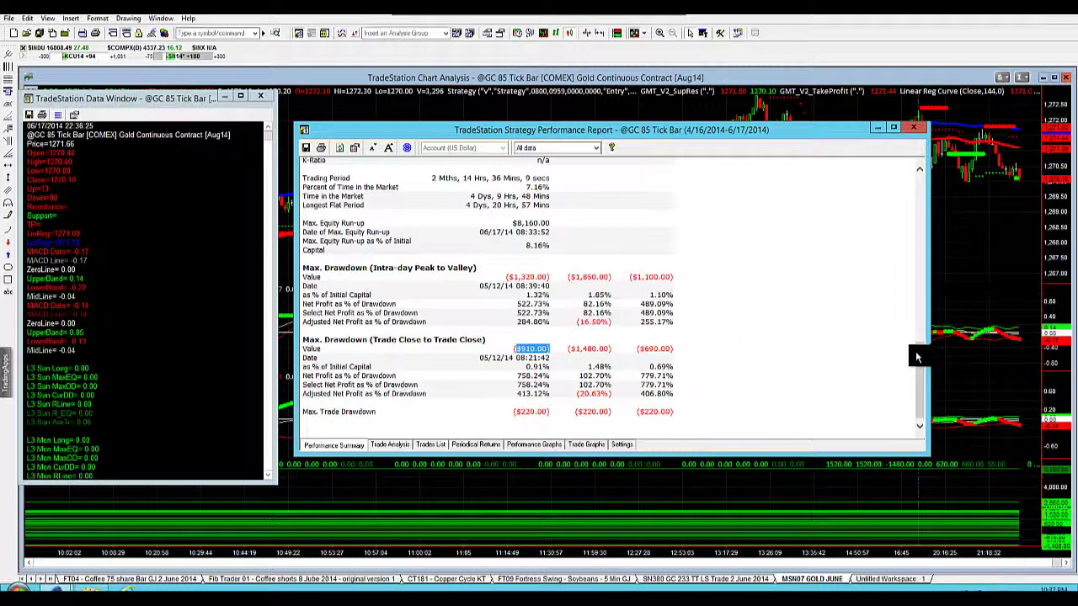
scroll(917, 295, up, 1)
scroll(916, 295, up, 10)
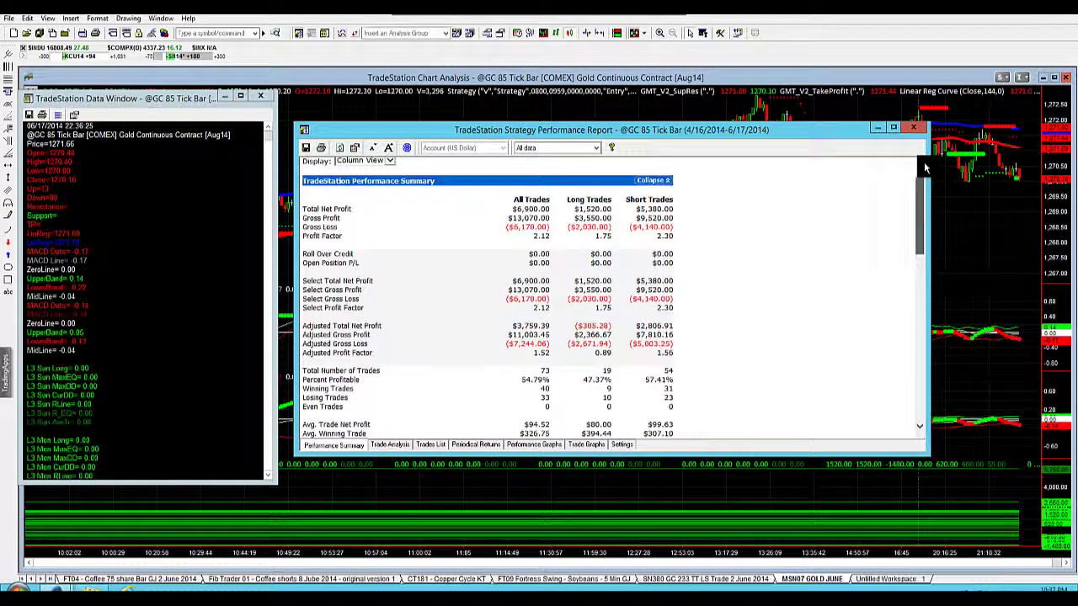
right_click(969, 229)
click(969, 259)
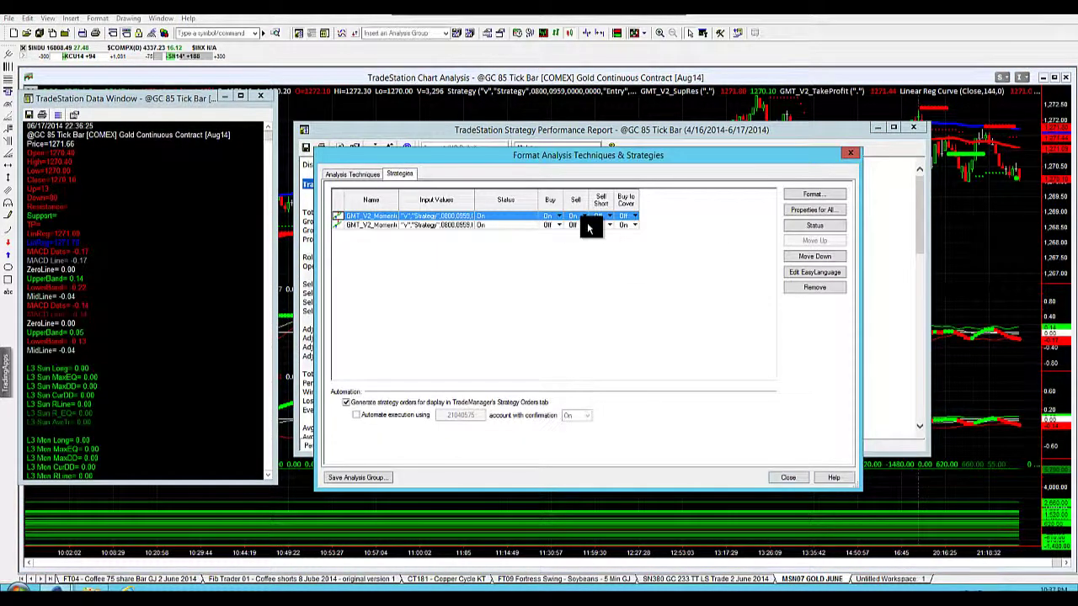
key(Return)
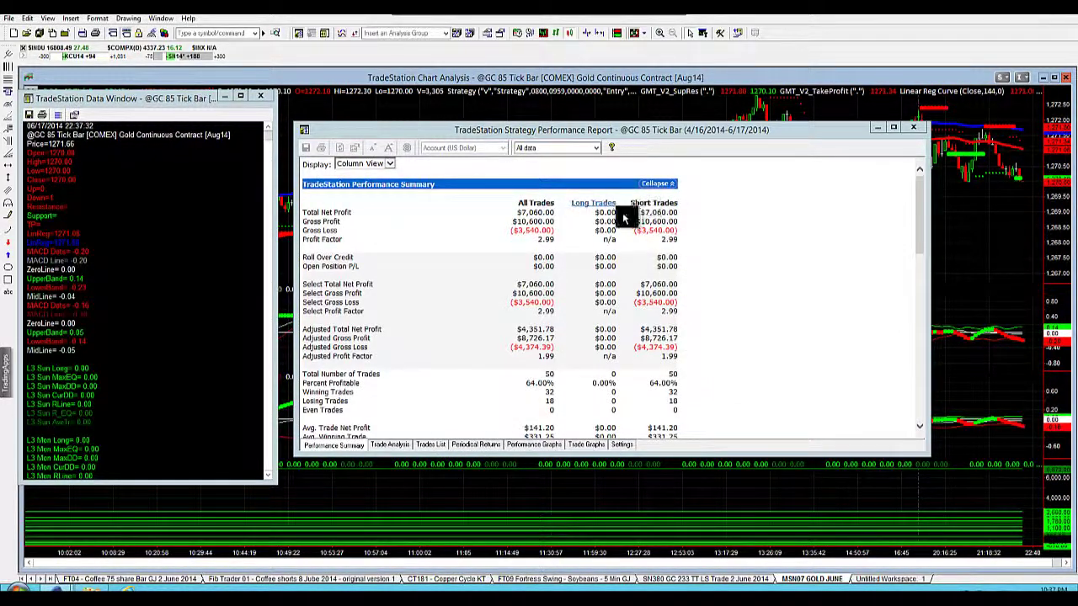
click(544, 448)
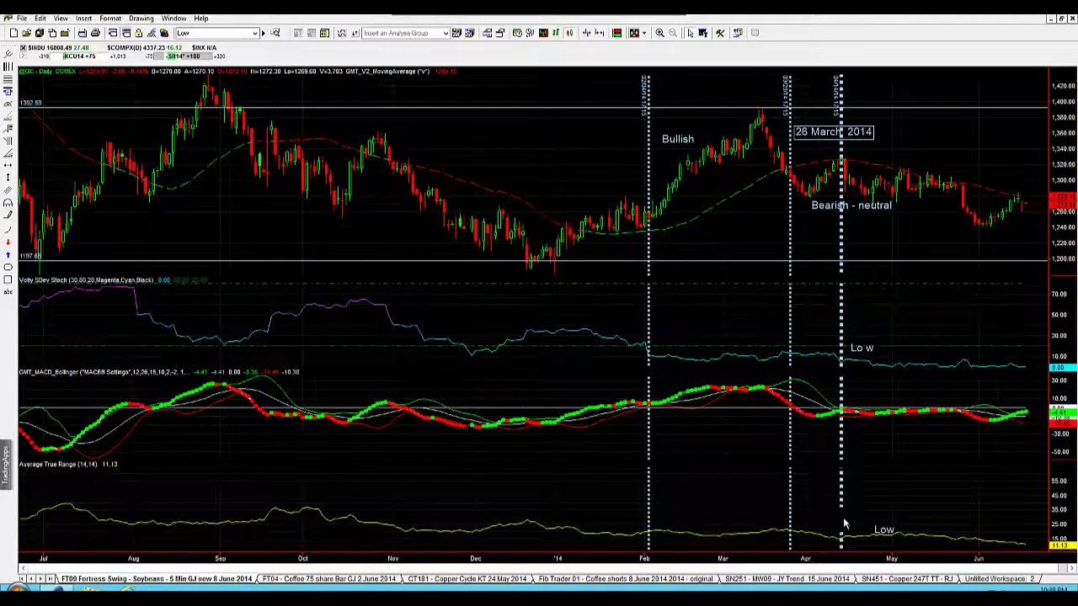
Read the trade details at the lowest point of the equity curve in the report starting 3/16/2014
key(BackSpace)
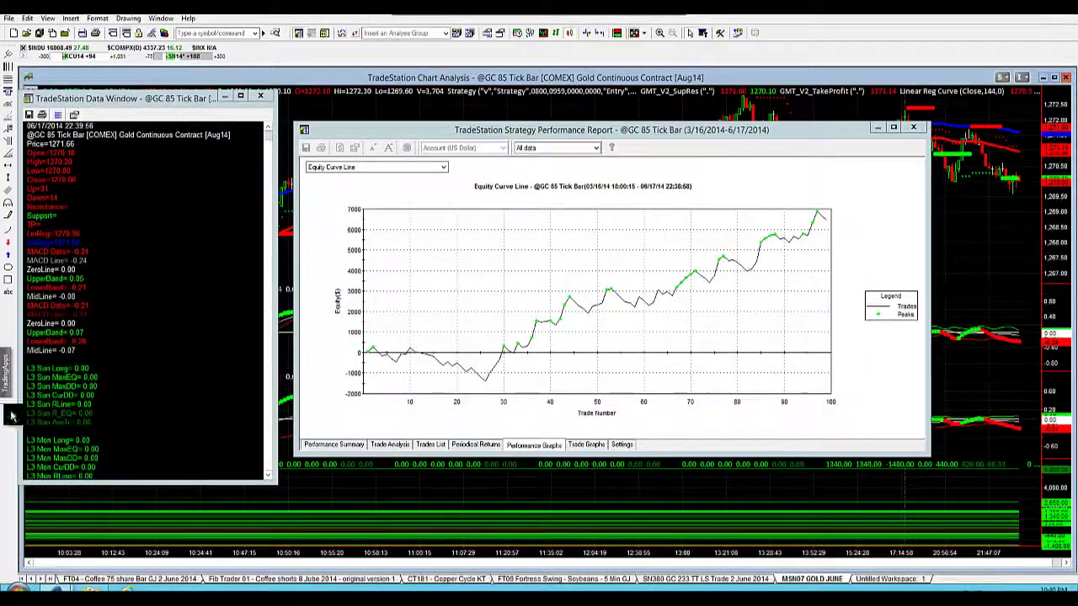
click(485, 383)
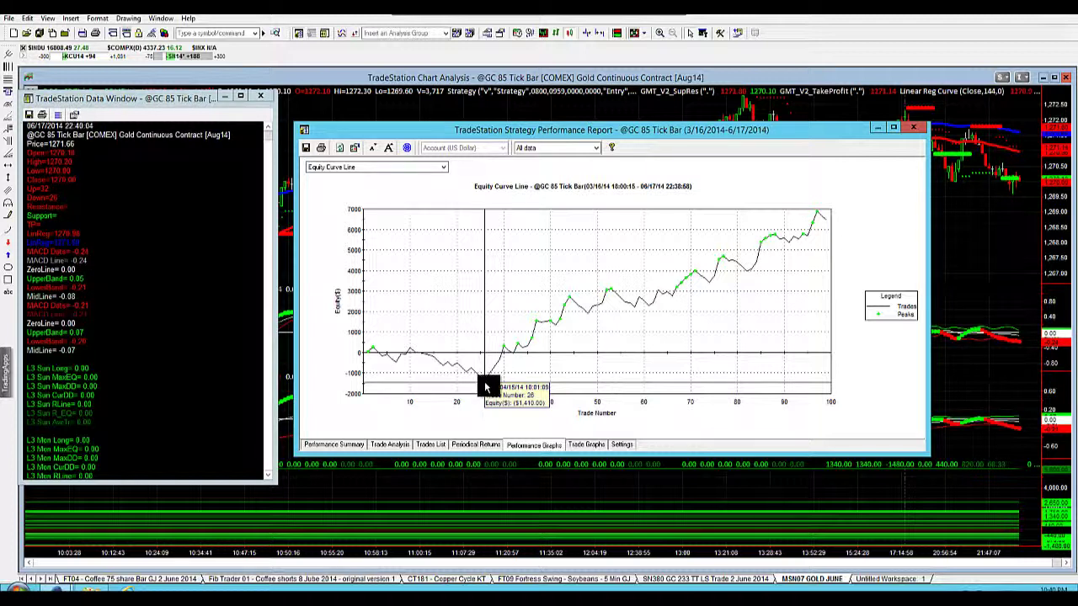
click(487, 380)
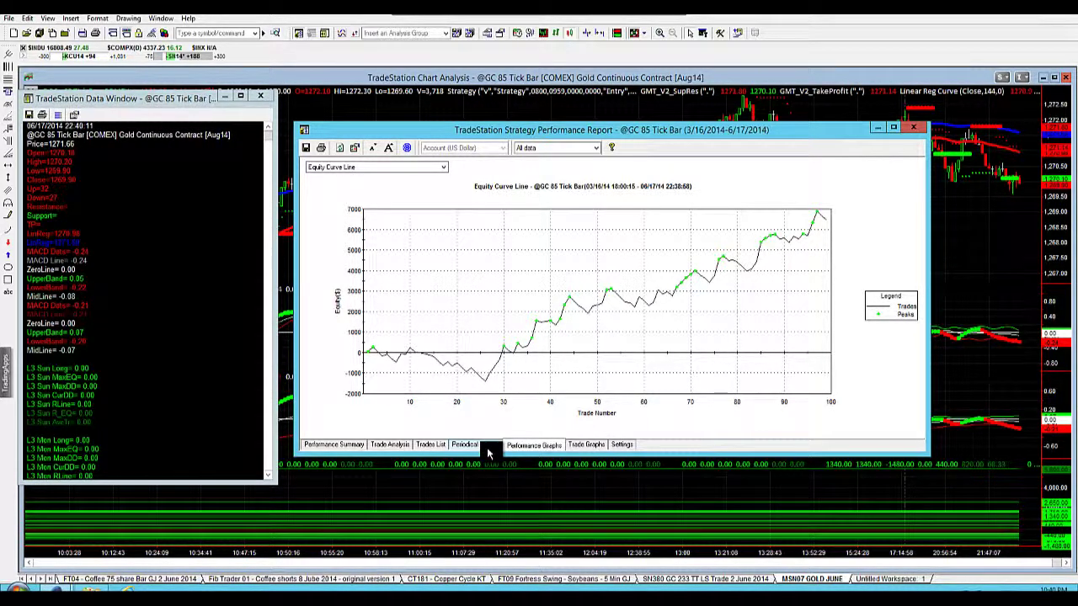
Check the total net profit of the short trades in the performance summary starting 3/16/2014
click(337, 445)
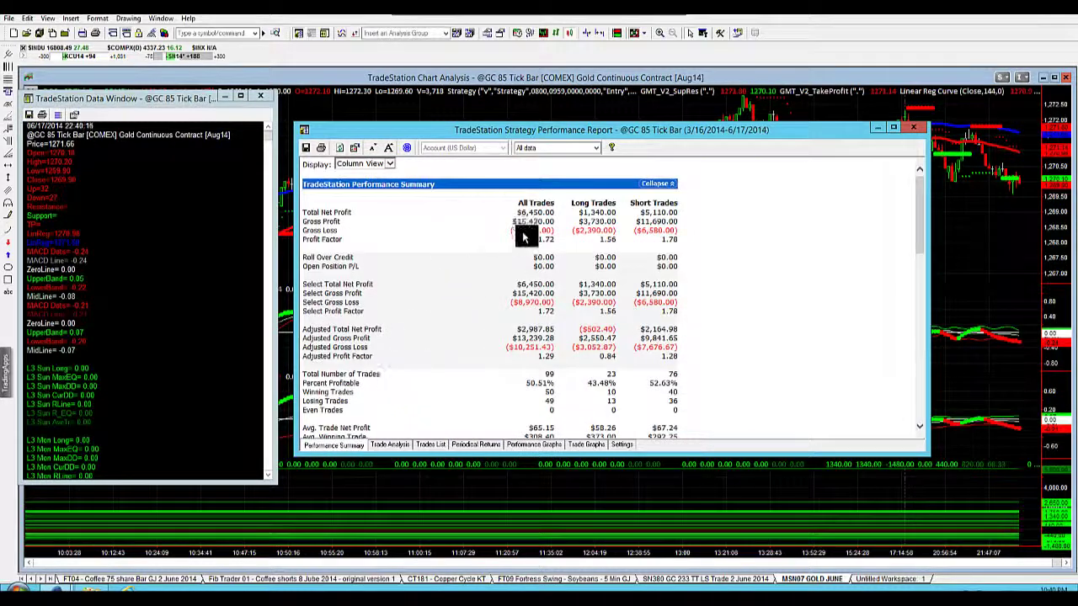
click(665, 213)
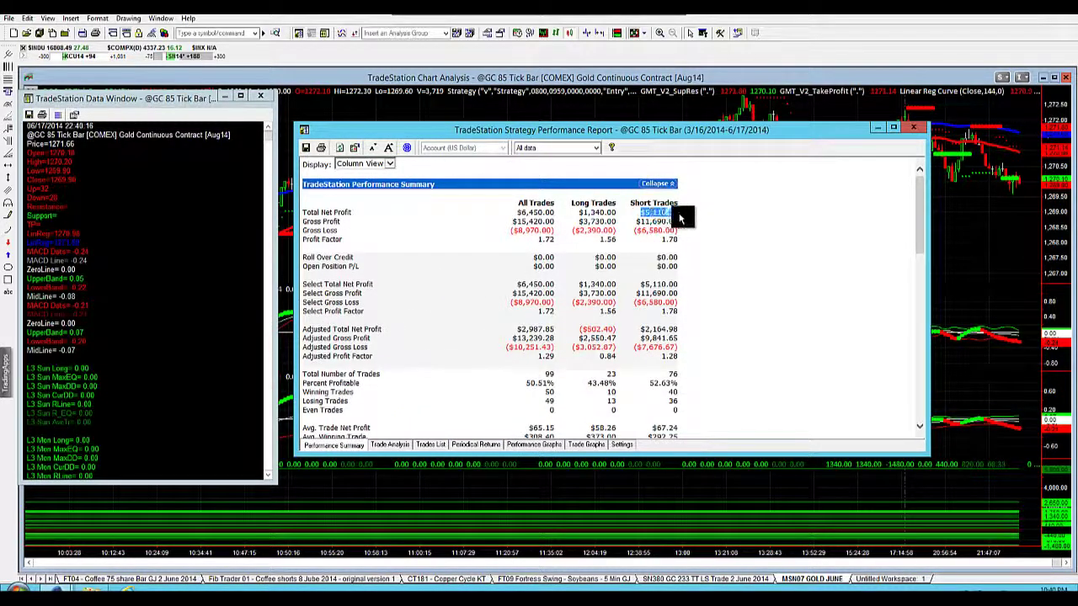
key(ctrl+a)
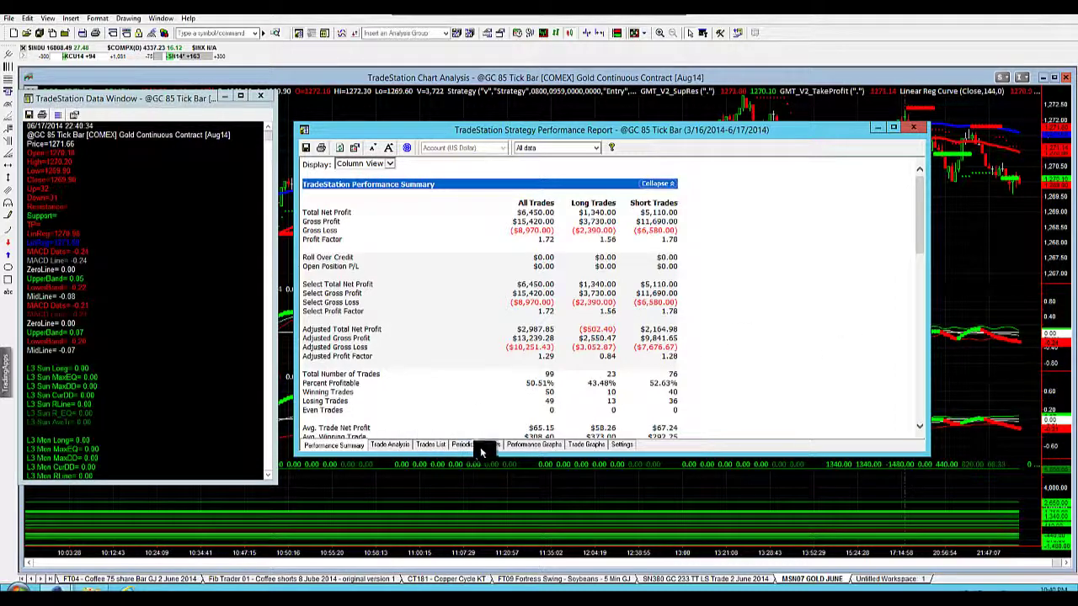
Return to the equity curve line and read the date and equity of the first trade
click(522, 446)
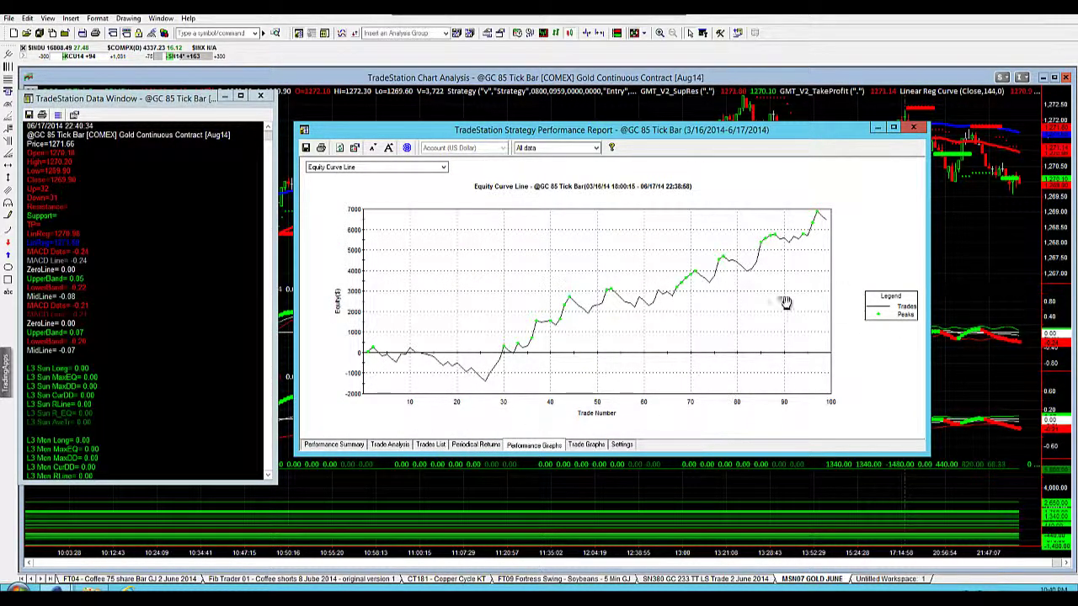
mouse_move(491, 387)
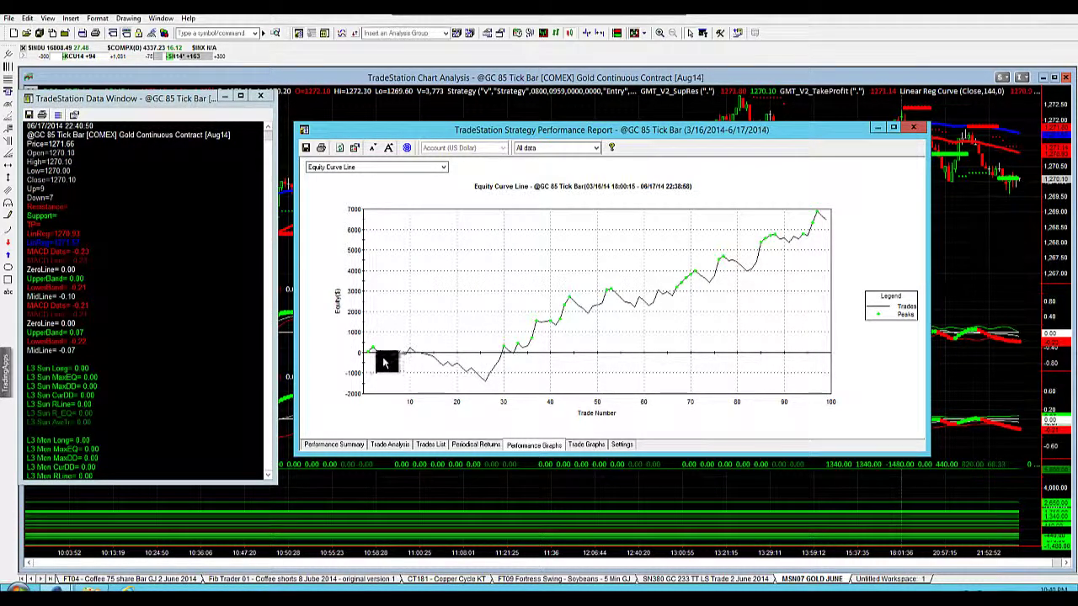
mouse_move(368, 352)
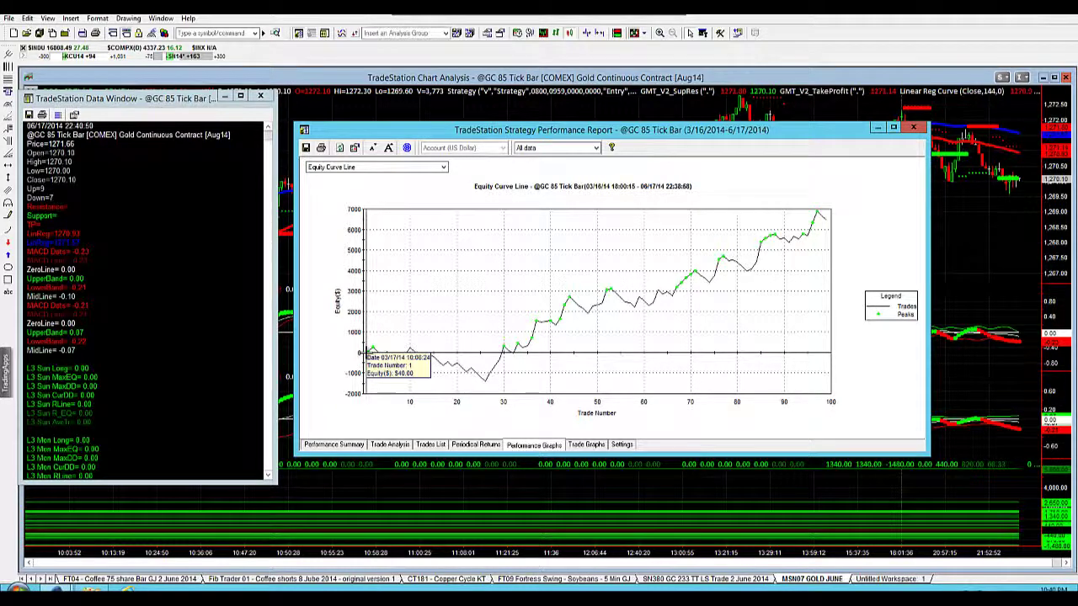
Turn off the long-side GMT_V2_Momentum strategy to limit the report to short trades, and inspect the lowest point of the updated equity curve
right_click(978, 228)
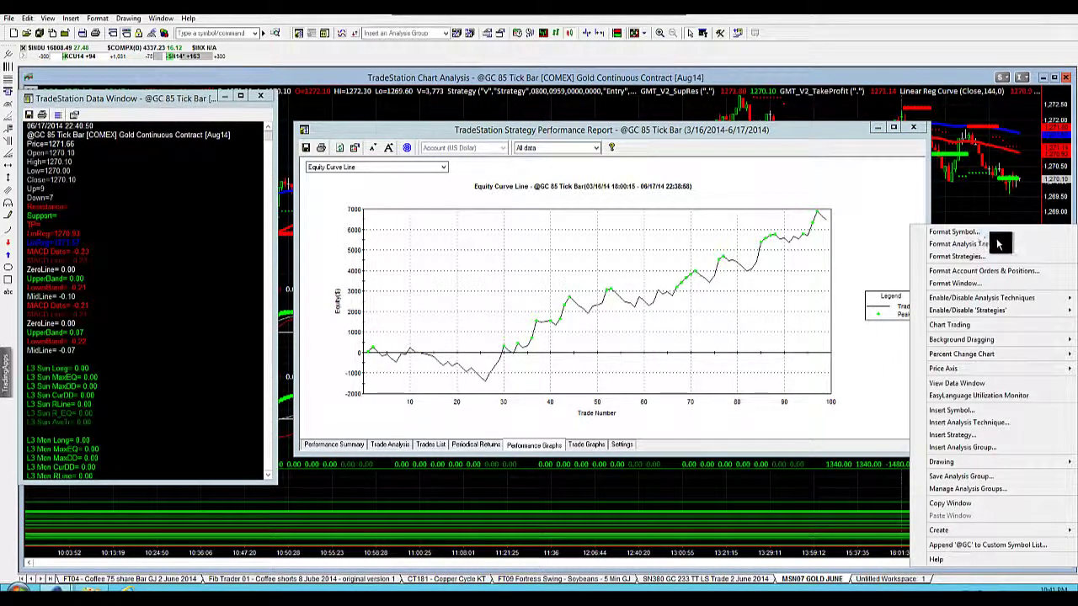
click(973, 258)
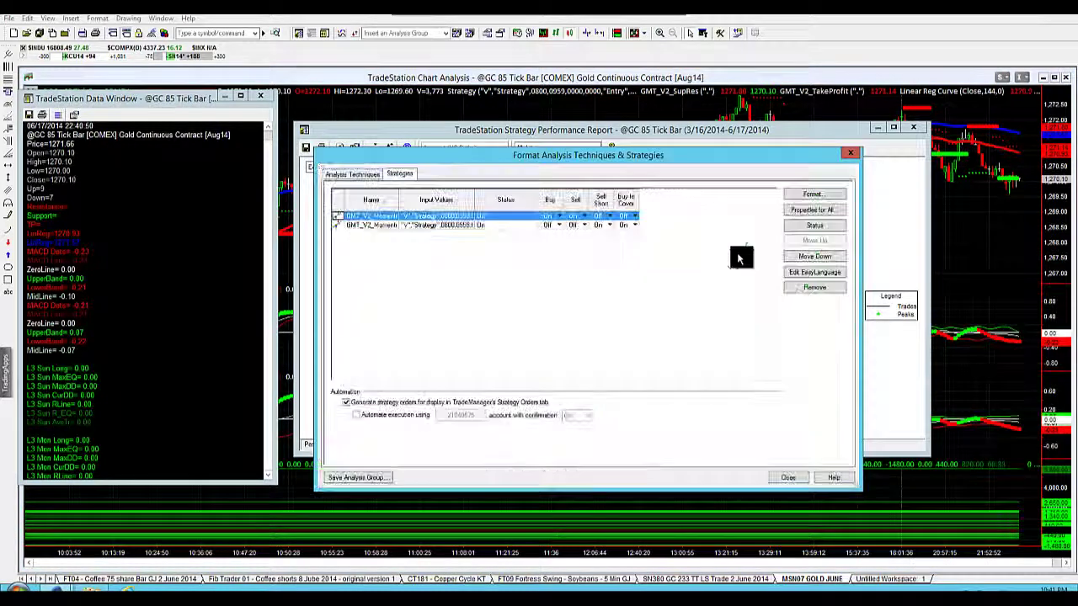
click(814, 225)
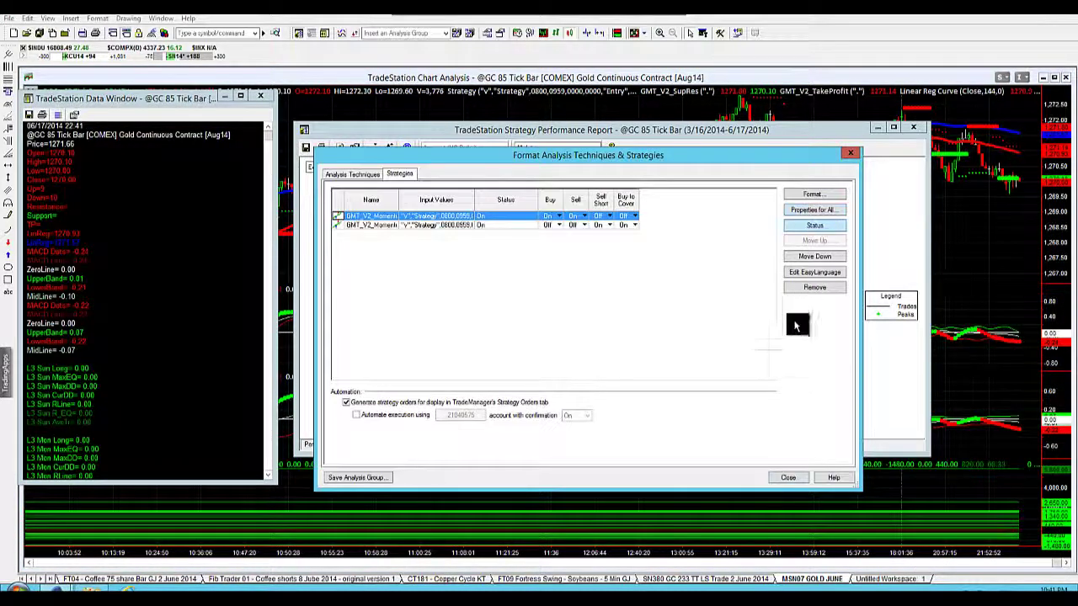
click(787, 478)
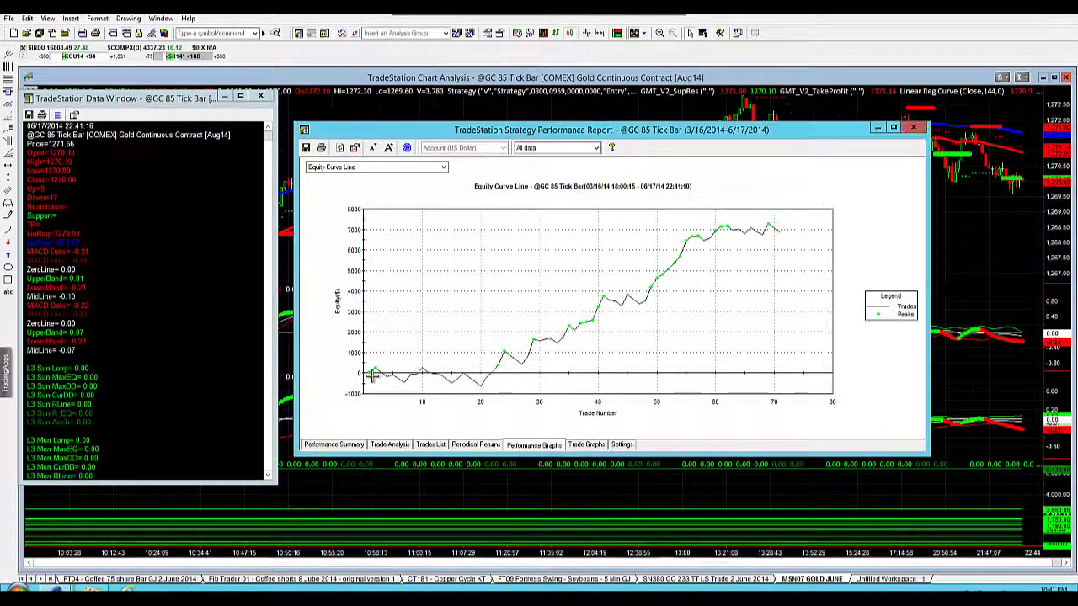
click(480, 388)
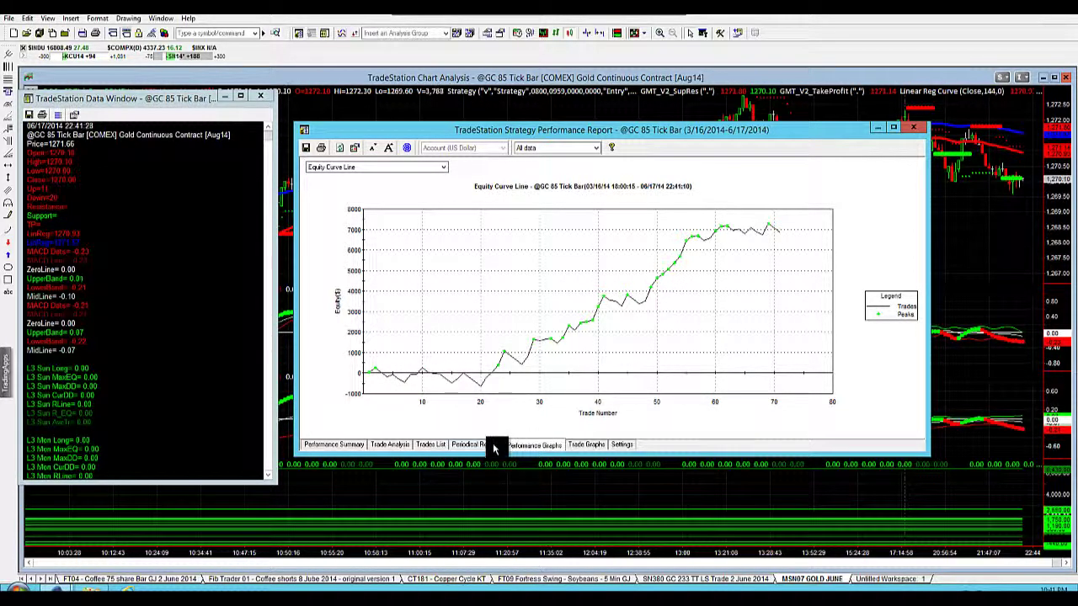
Check the total net profit and percent profitable for all trades in the performance summary of the short-only strategy
click(337, 444)
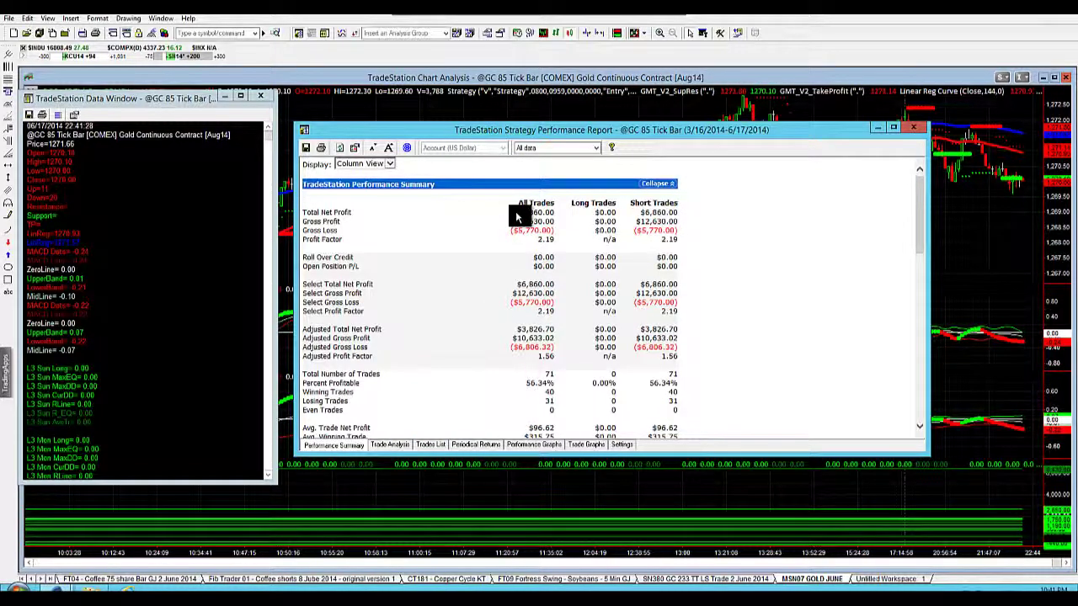
drag(517, 217, 552, 218)
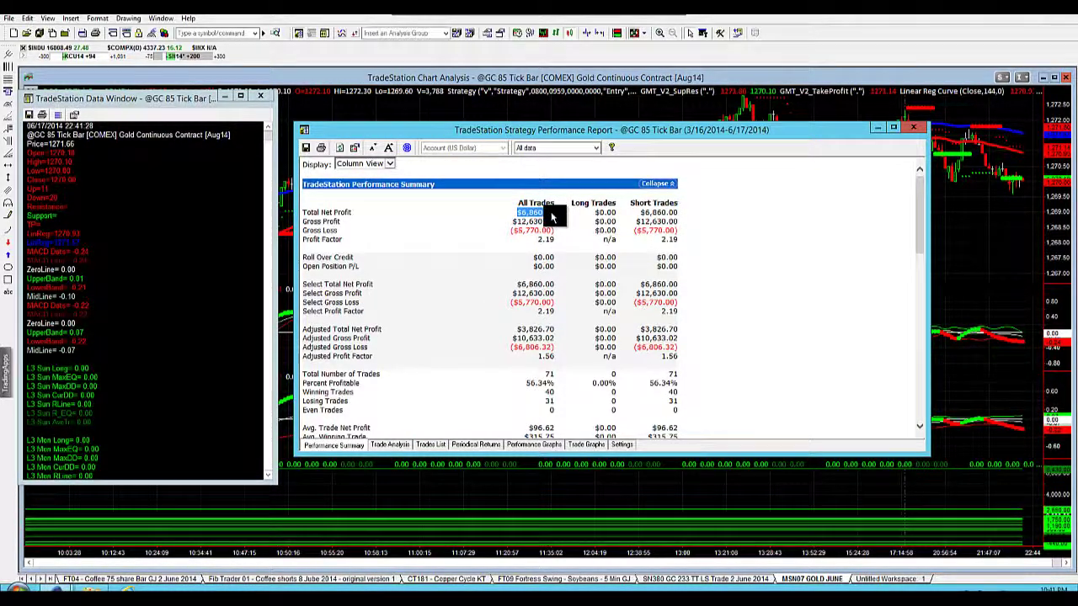
click(543, 344)
scroll(539, 341, down, 3)
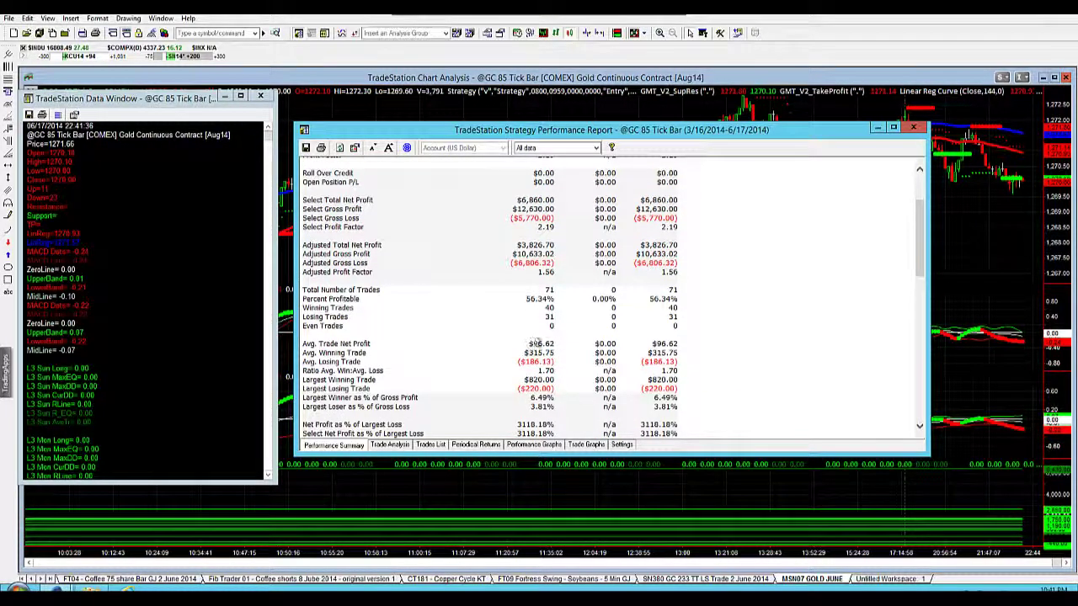
drag(521, 299, 547, 298)
scroll(551, 289, up, 3)
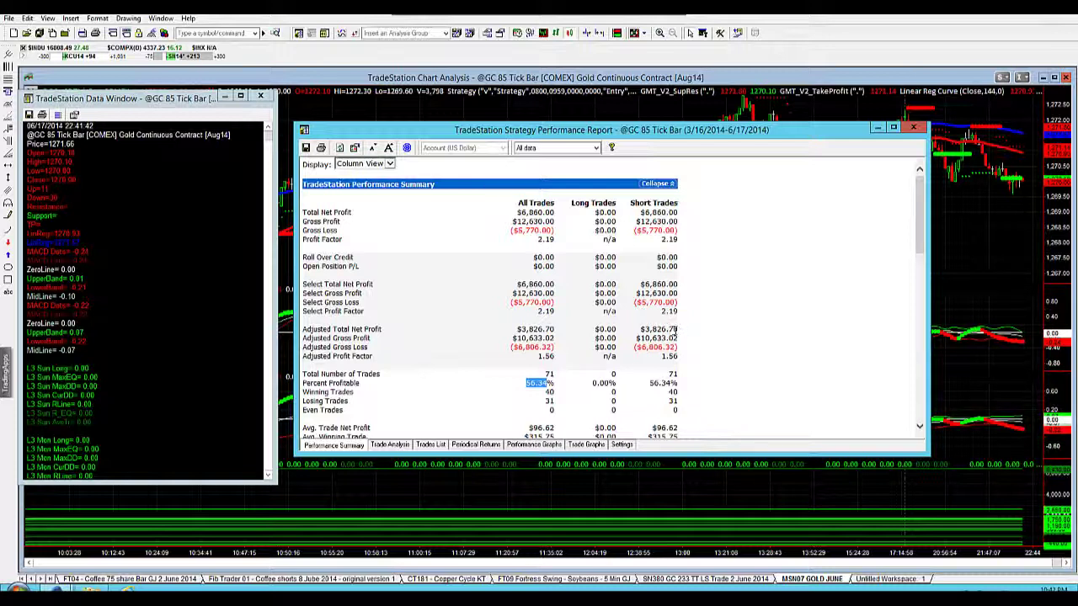
Find the maximum drawdown from trade close to trade close in the performance summary and highlight its all-trades value
scroll(673, 330, down, 1)
scroll(673, 331, down, 8)
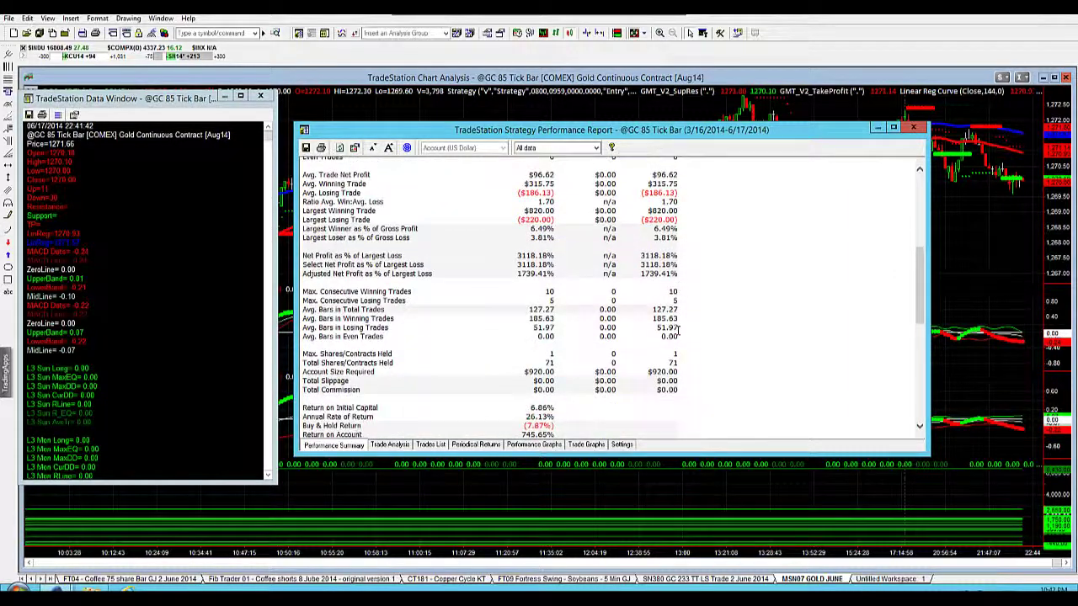
scroll(677, 330, down, 5)
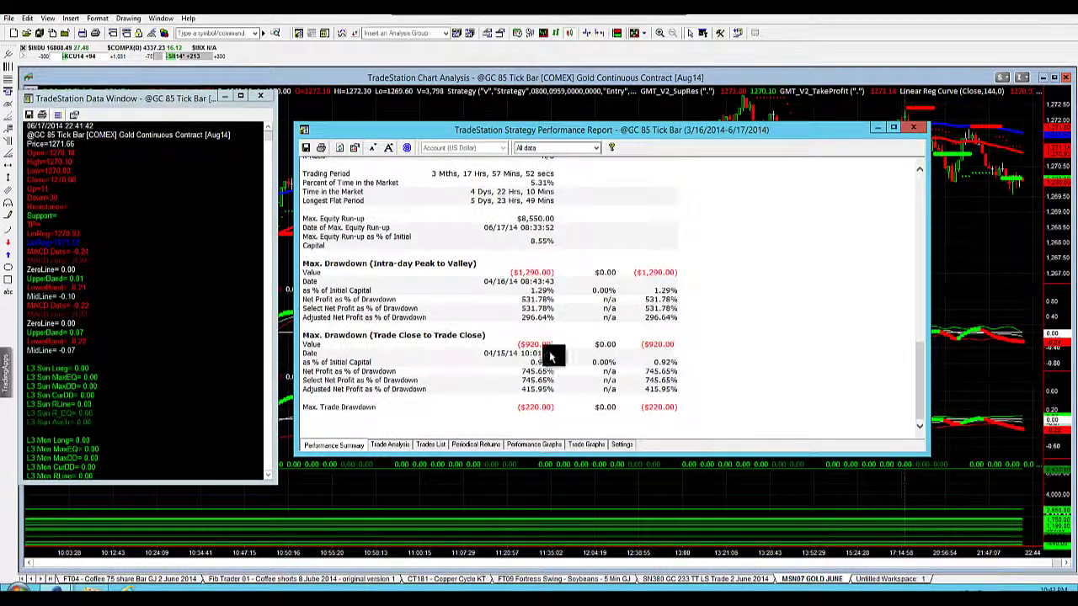
drag(523, 344, 555, 350)
right_click(964, 232)
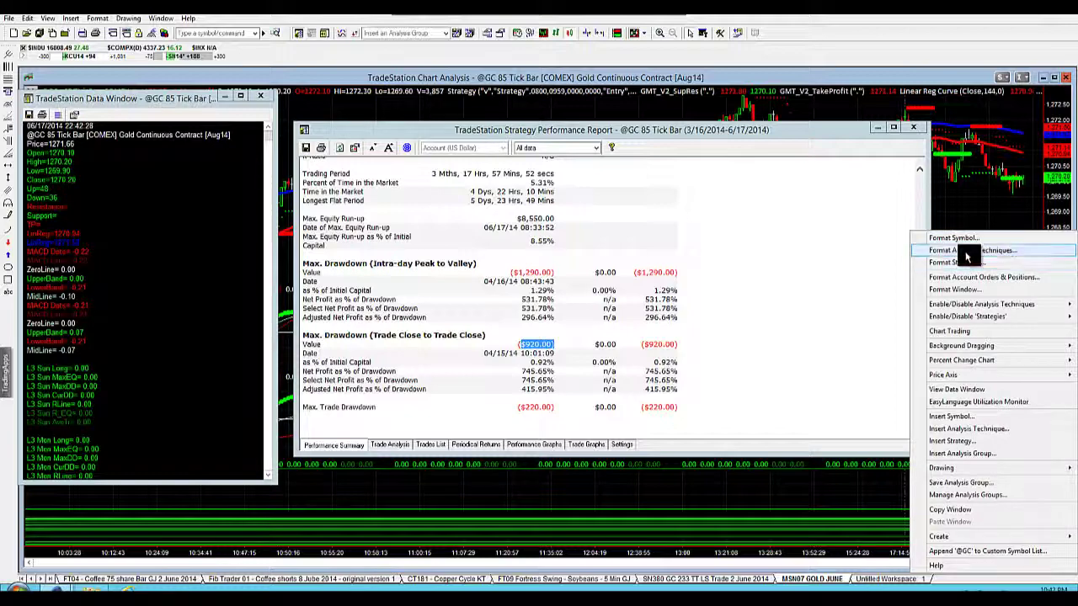
click(966, 250)
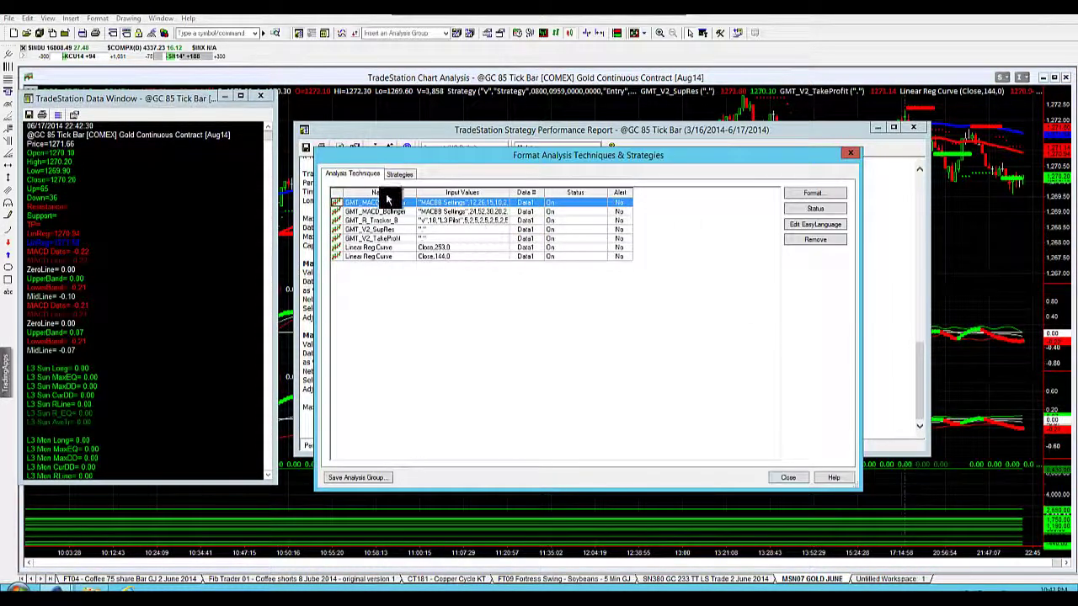